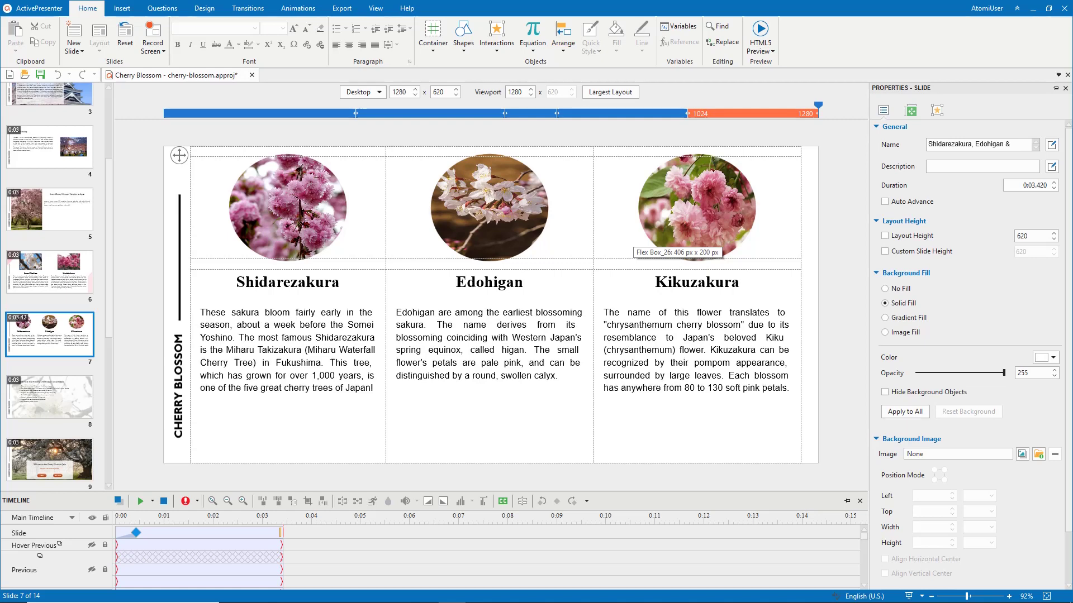
Step: Preview the cherry blossom slide in the Tablet Portrait, Mobile Landscape and Mobile Portrait layouts
left_click(363, 93)
left_click(369, 134)
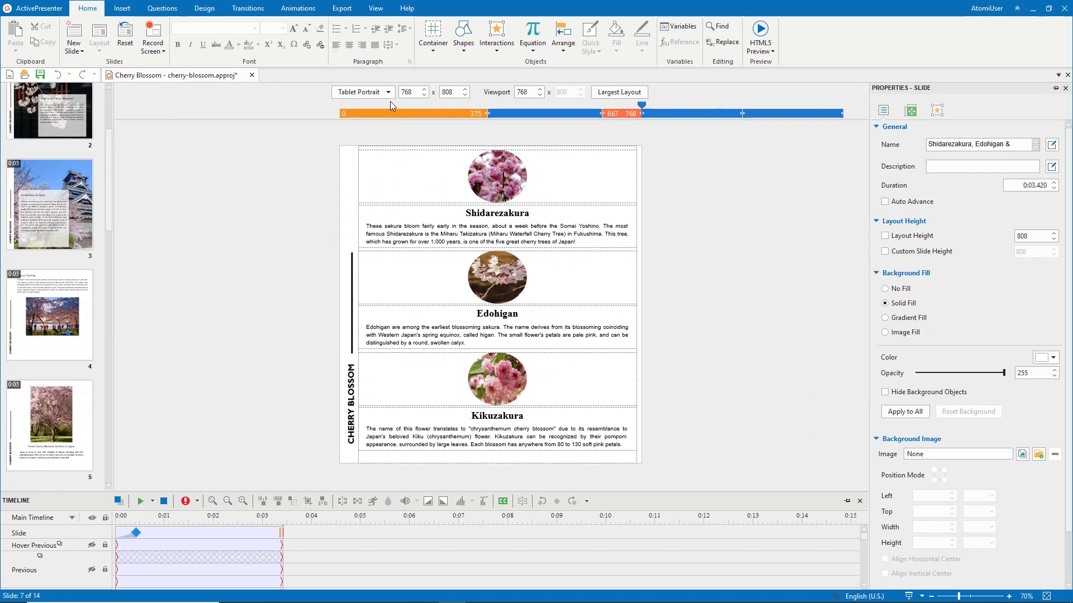
left_click(363, 92)
left_click(369, 156)
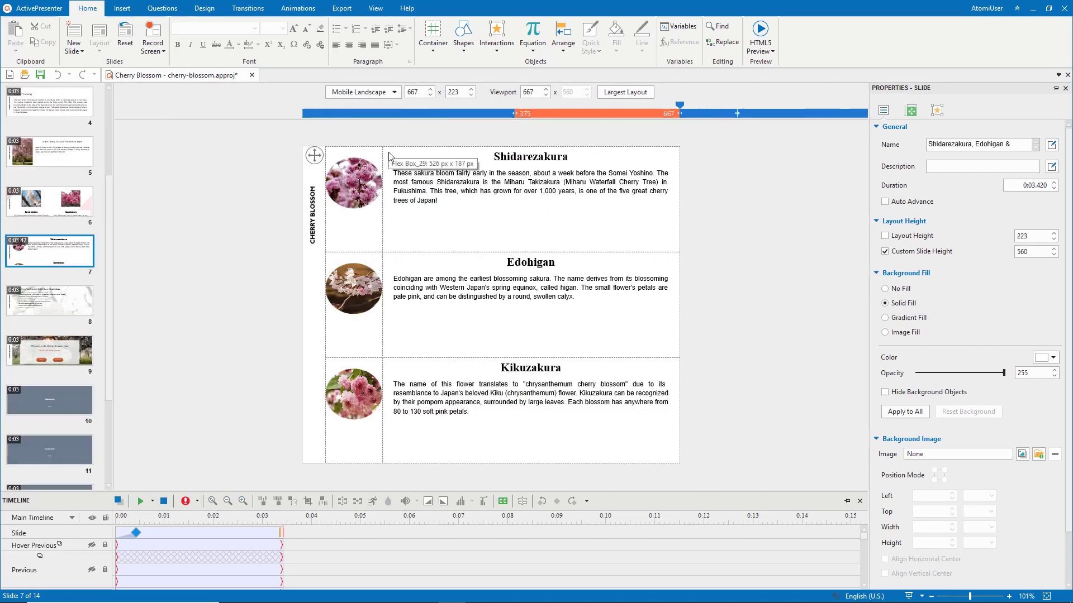
left_click(363, 92)
left_click(363, 165)
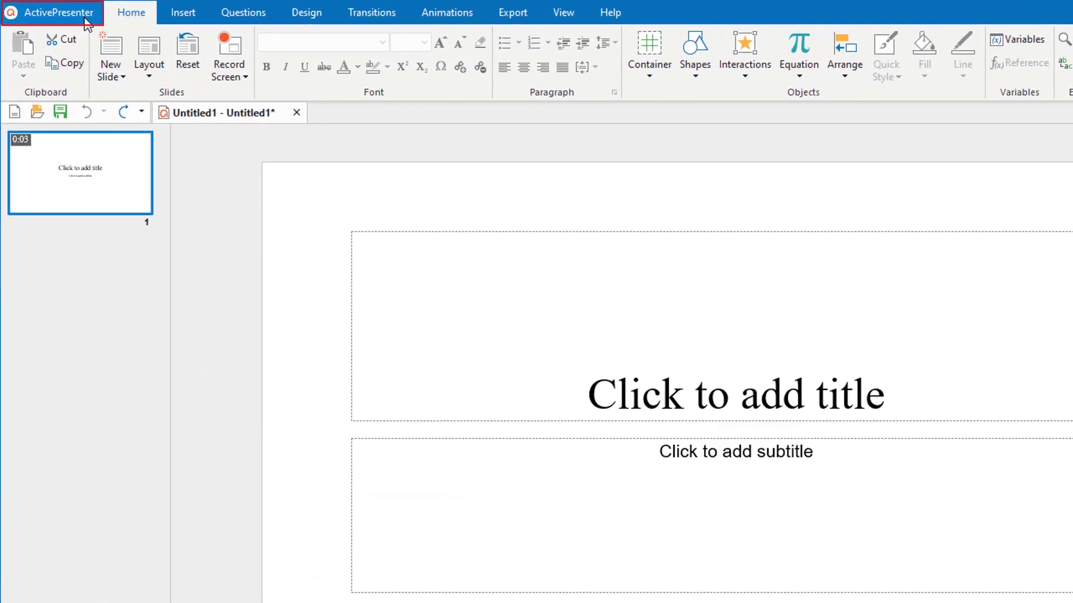
Step: Bring up the ActivePresenter application menu to reach Project > Convert to Responsive Project
left_click(39, 8)
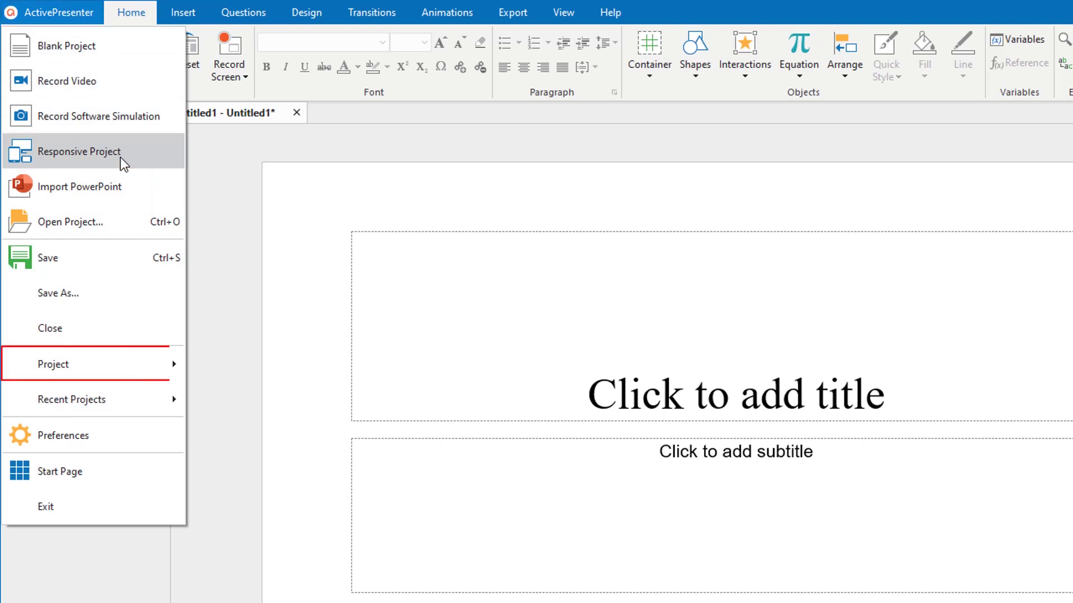
mouse_move(92, 364)
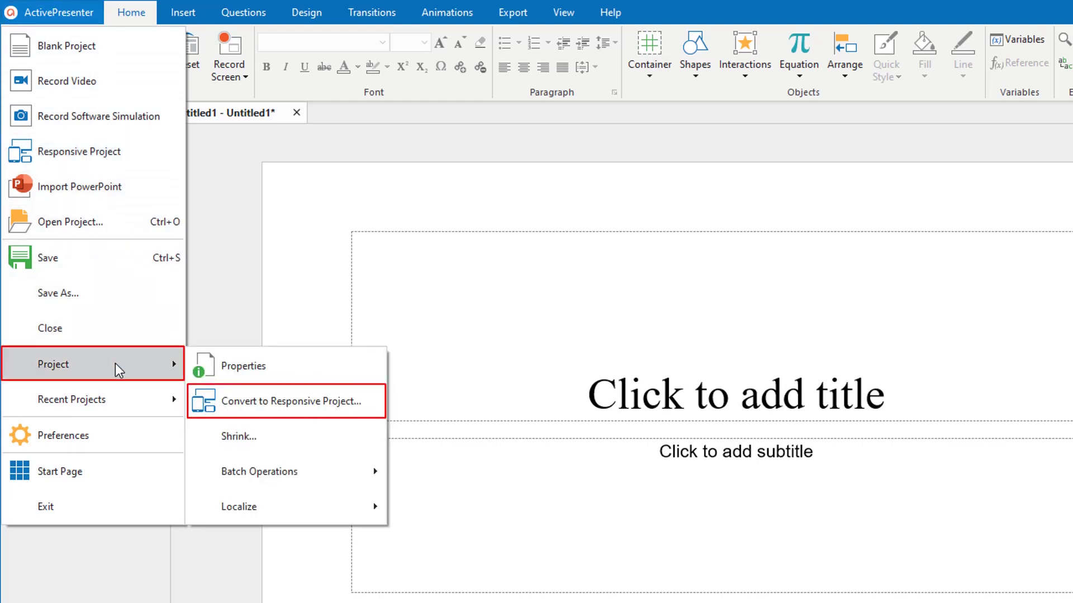
Step: Bring up the Convert to Responsive Project dialog and enable Scale Content
left_click(248, 410)
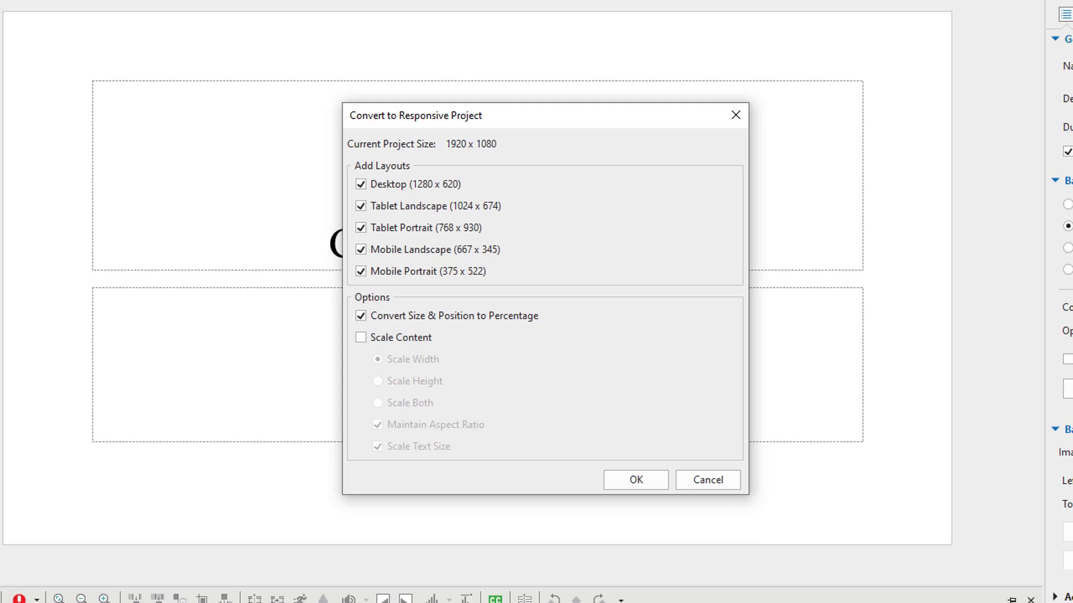
left_click(360, 338)
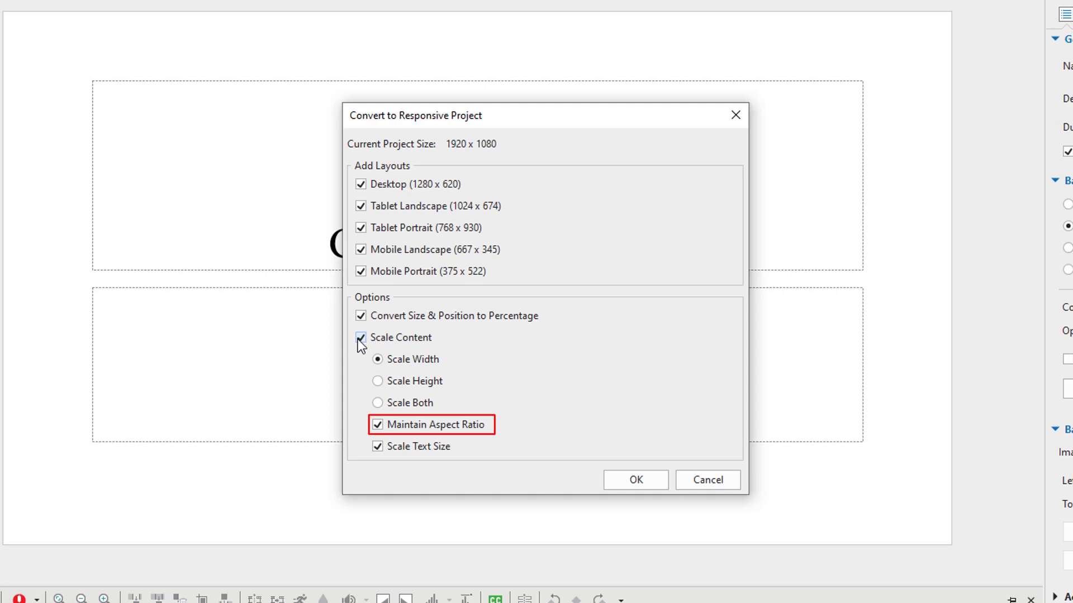
Step: Confirm the responsive conversion and show the responsive layout list
left_click(635, 480)
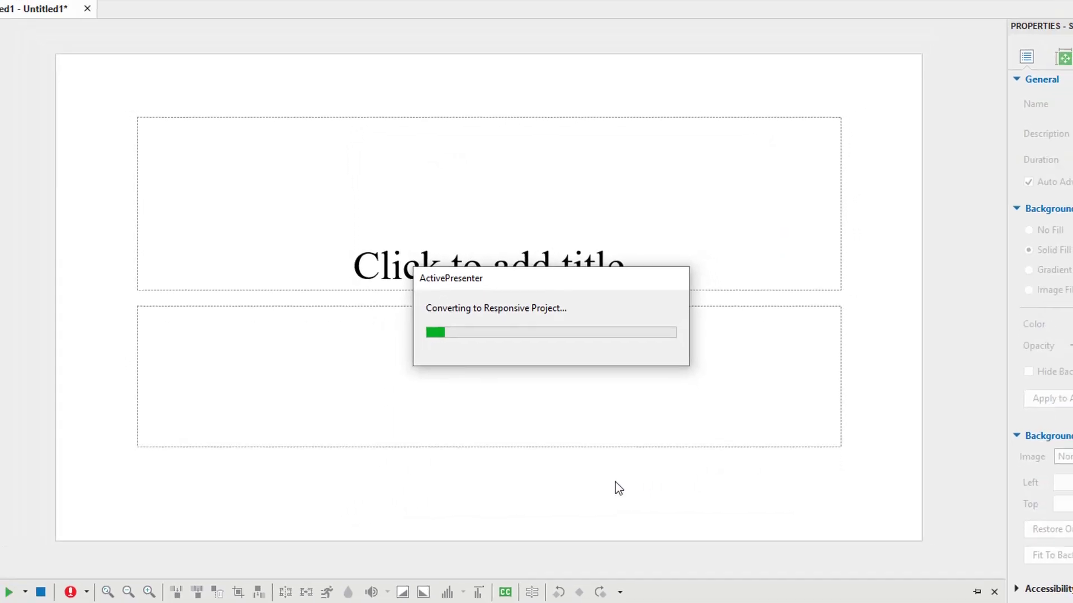
left_click(349, 55)
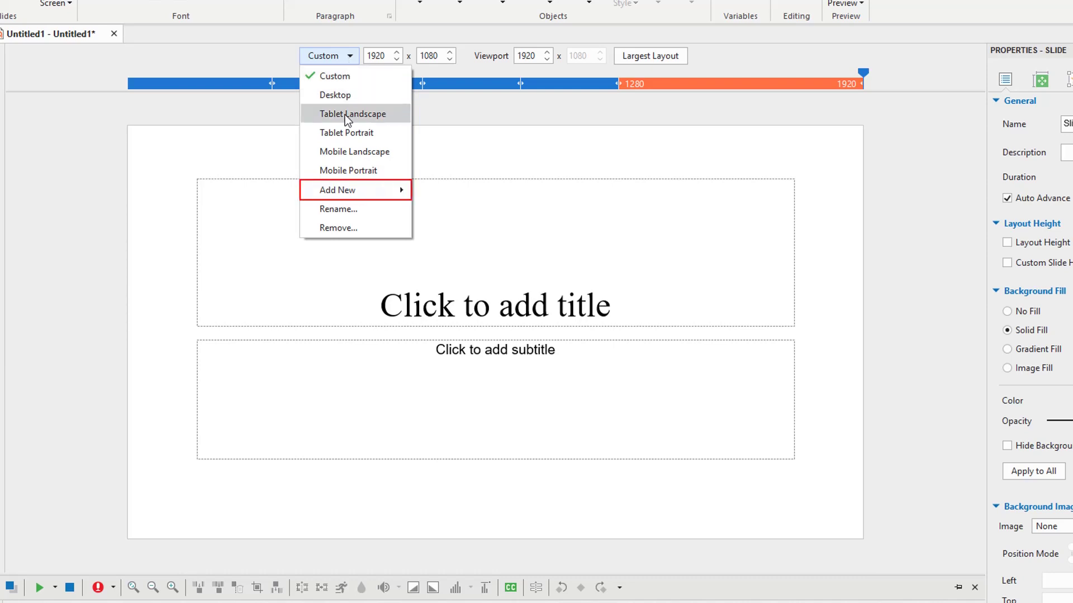
mouse_move(354, 190)
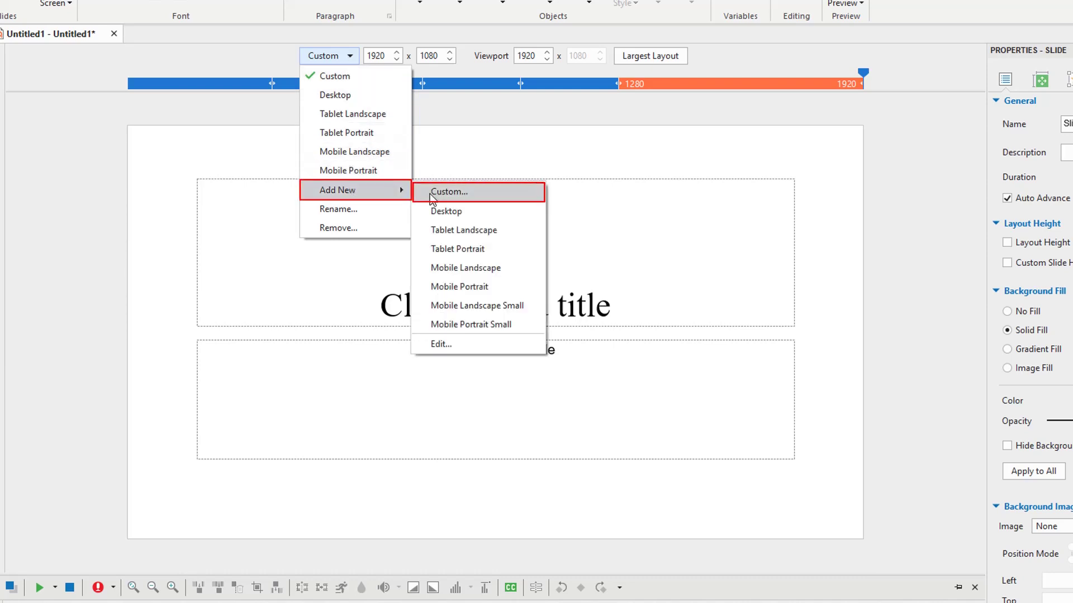
Step: Add a custom layout named 'My layout' sized 1300 x 900
left_click(448, 192)
type("My layout")
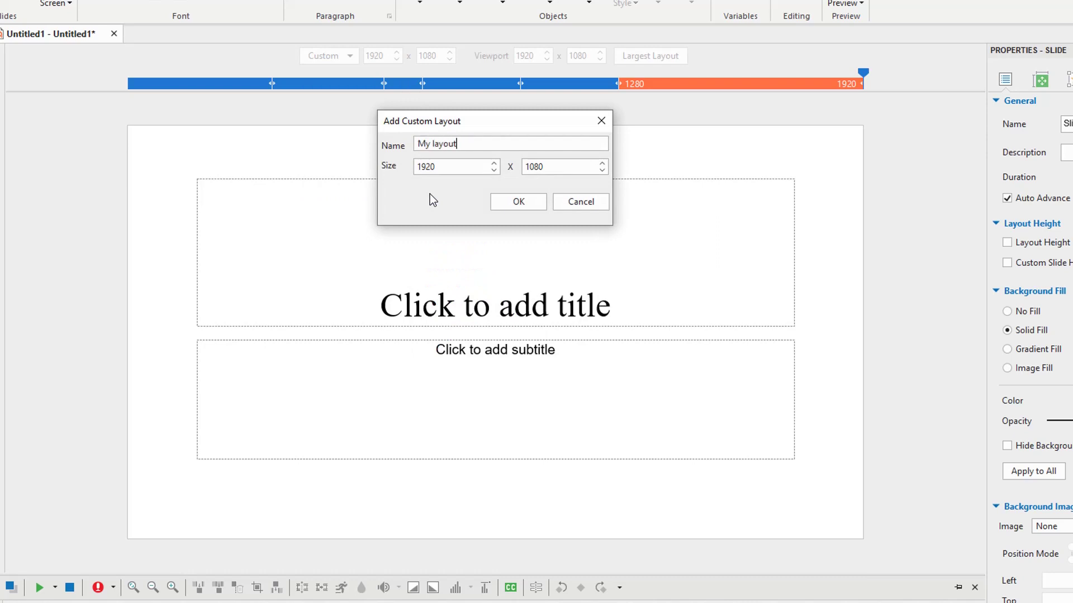
key("Tab")
type("1300")
key("Tab")
type("900")
key("Tab")
key("Return")
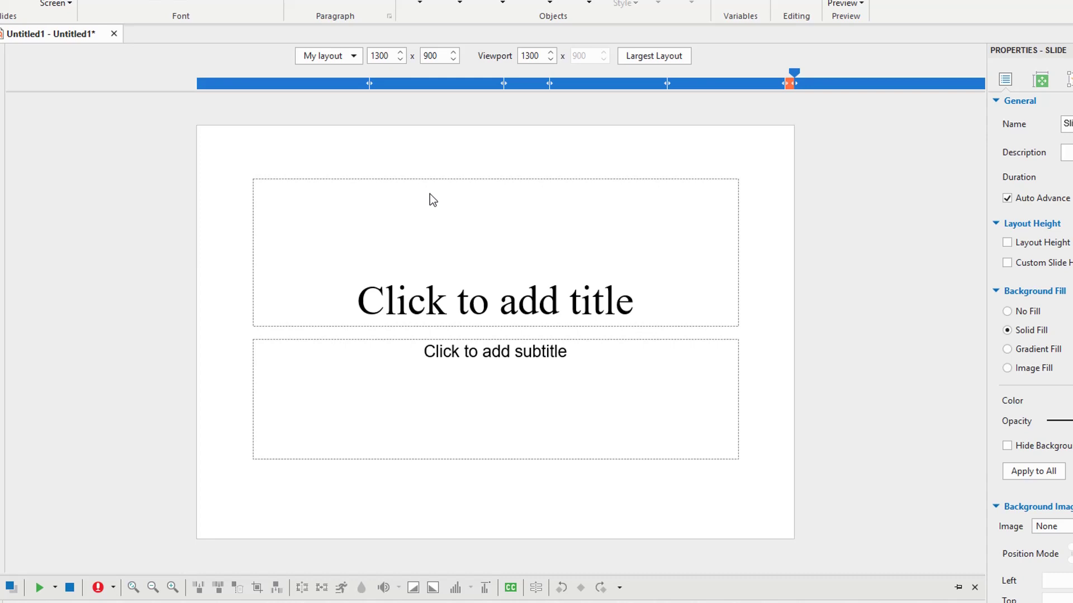
Step: Remove 'My layout' from the layout list, returning to Desktop
left_click(352, 58)
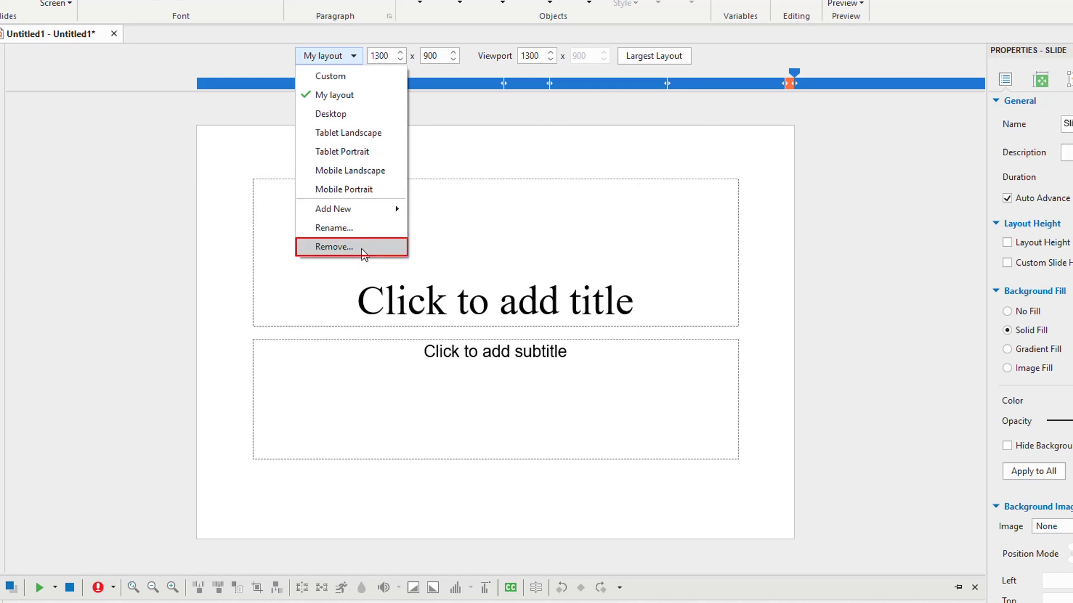
left_click(360, 247)
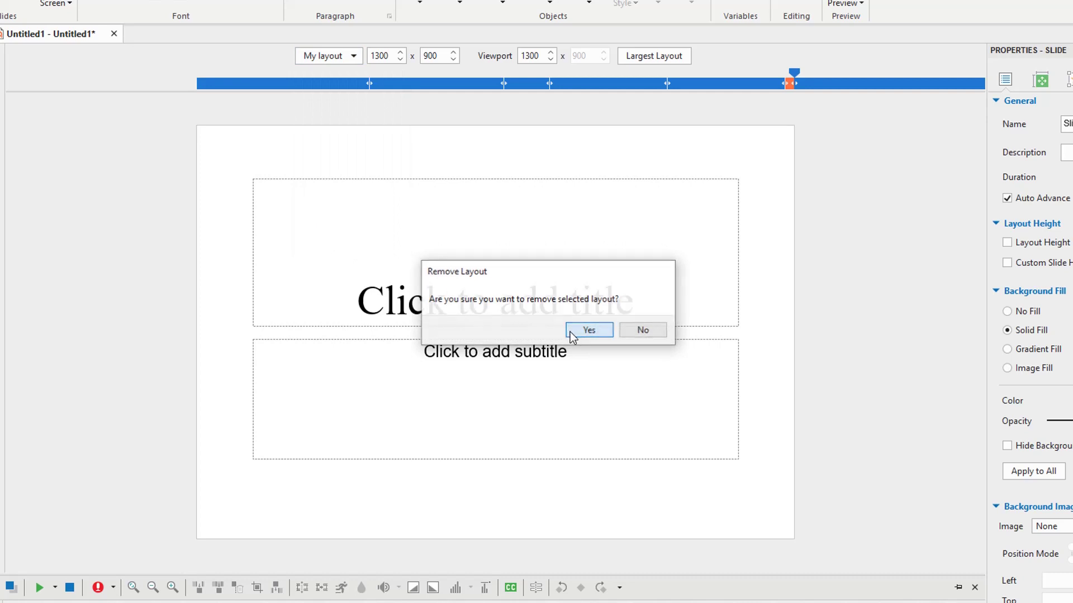
left_click(586, 329)
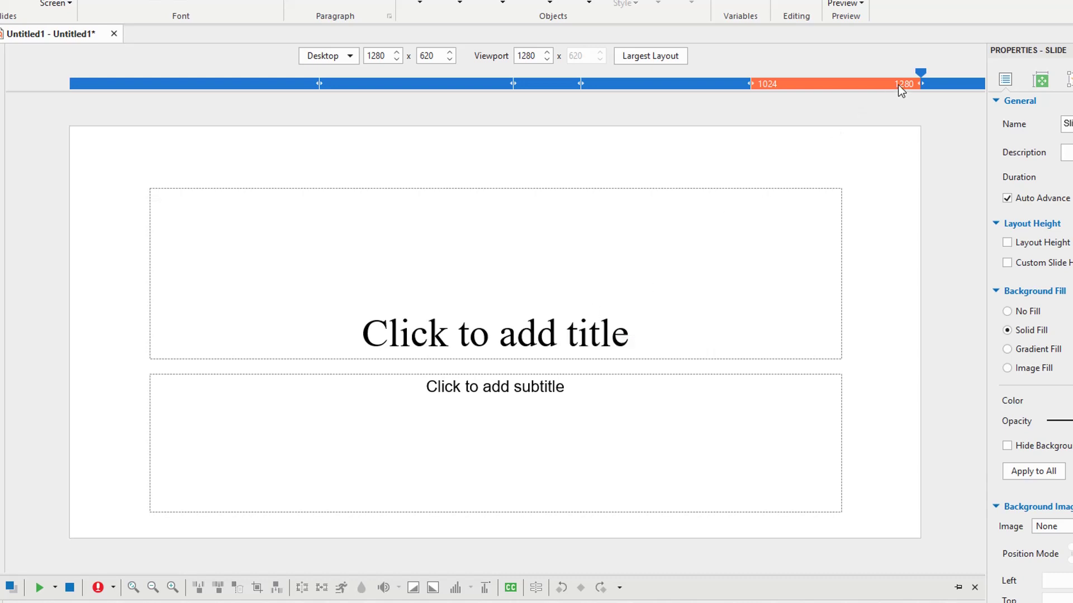
Step: Narrow the Desktop preview viewport from 1280 to 1099 pixels with the ruler slider
left_click_drag(921, 76, 795, 76)
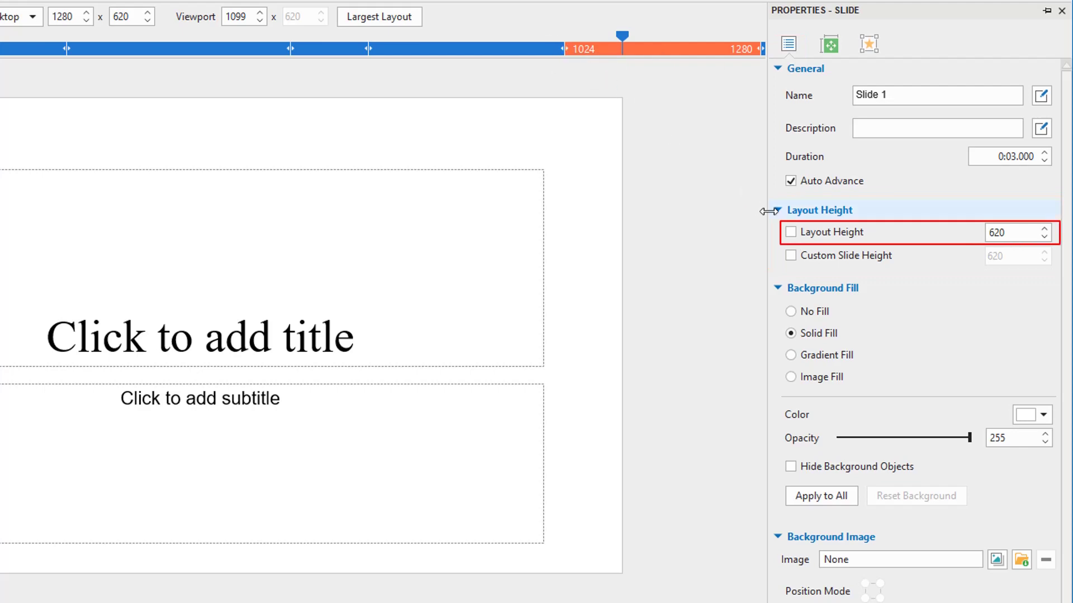
Step: Enable Layout Height and reduce the Desktop layout height from 620 to 476
left_click(790, 233)
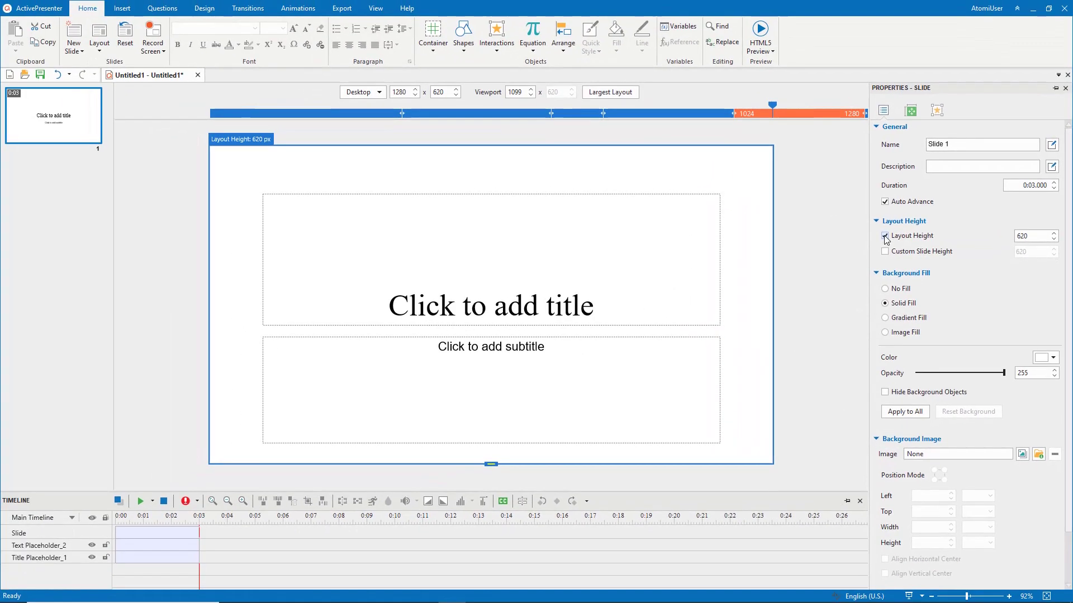
left_click_drag(490, 464, 490, 392)
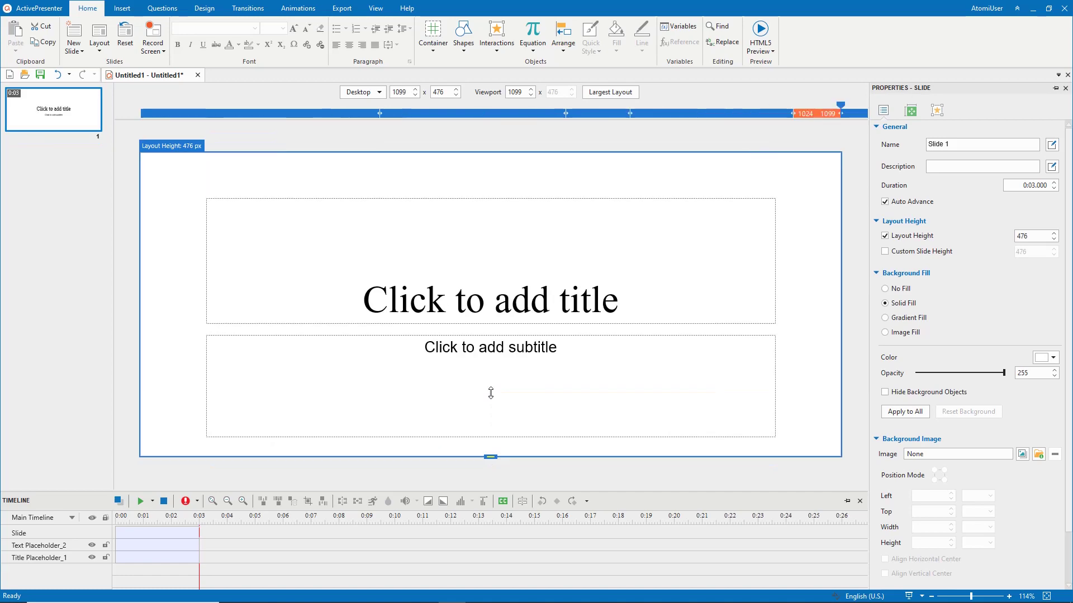